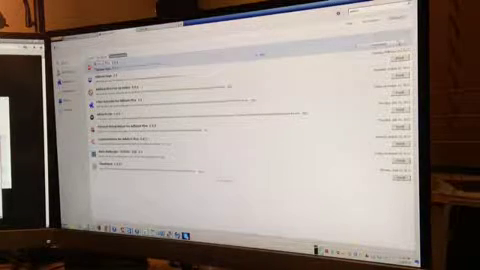
Install the Adblock Plus update in Firefox, then close the welcome tab to return to Facebook
{"action": "left_click", "coordinate": [399, 42]}
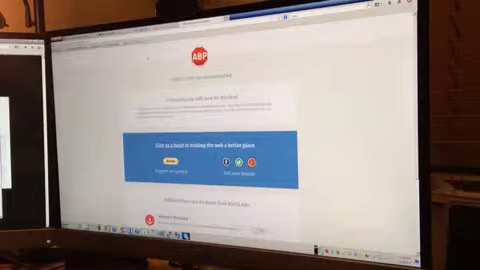
{"action": "key", "text": "ctrl+w"}
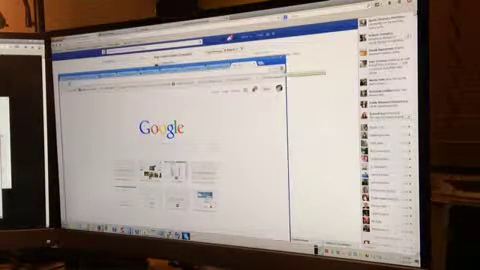
Open Chrome's Tools > Extensions page from the main menu
{"action": "left_click", "coordinate": [279, 88]}
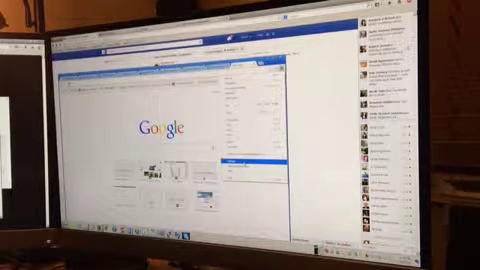
{"action": "left_click", "coordinate": [255, 161]}
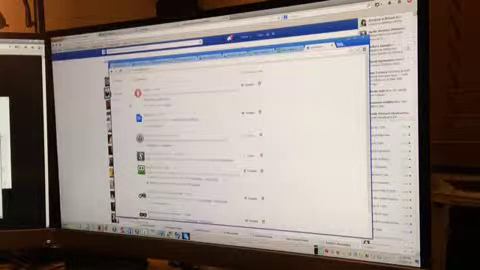
{"action": "scroll", "coordinate": [240, 150], "scroll_direction": "down", "scroll_amount": 1}
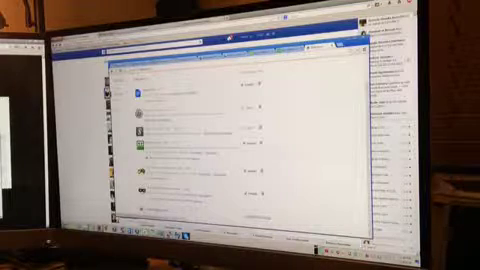
{"action": "scroll", "coordinate": [240, 150], "scroll_direction": "up", "scroll_amount": 1}
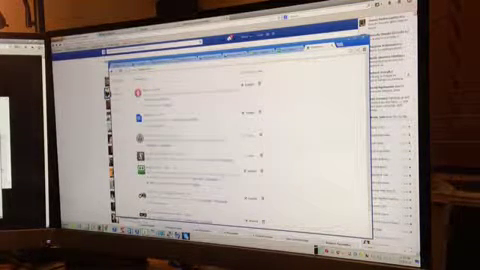
{"action": "scroll", "coordinate": [240, 150], "scroll_direction": "down", "scroll_amount": 1}
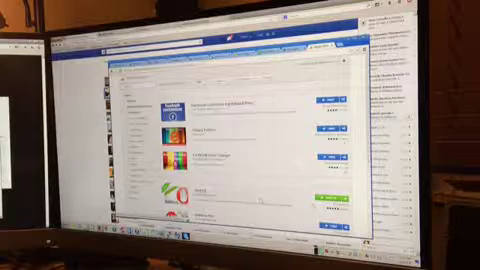
{"action": "scroll", "coordinate": [235, 150], "scroll_direction": "down", "scroll_amount": 2}
{"action": "scroll", "coordinate": [235, 150], "scroll_direction": "up", "scroll_amount": 2}
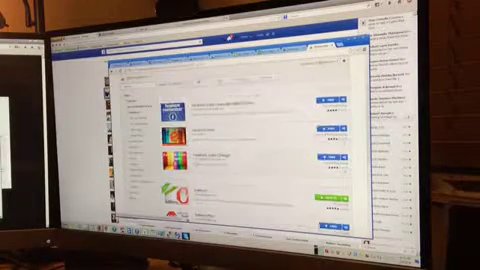
{"action": "scroll", "coordinate": [235, 150], "scroll_direction": "down", "scroll_amount": 1}
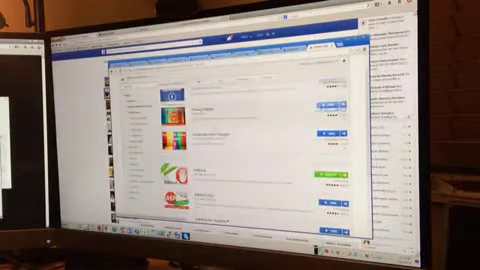
{"action": "scroll", "coordinate": [235, 150], "scroll_direction": "down", "scroll_amount": 2}
{"action": "scroll", "coordinate": [235, 150], "scroll_direction": "down", "scroll_amount": 1}
{"action": "scroll", "coordinate": [235, 150], "scroll_direction": "down", "scroll_amount": 2}
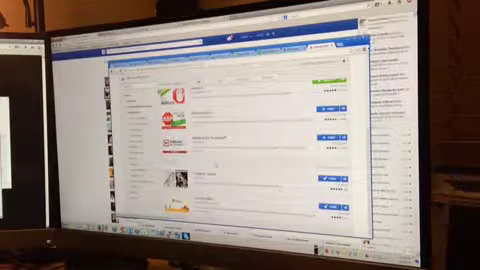
{"action": "scroll", "coordinate": [235, 150], "scroll_direction": "up", "scroll_amount": 2}
{"action": "scroll", "coordinate": [235, 150], "scroll_direction": "down", "scroll_amount": 1}
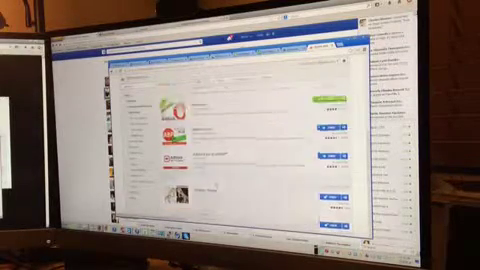
{"action": "scroll", "coordinate": [235, 150], "scroll_direction": "up", "scroll_amount": 2}
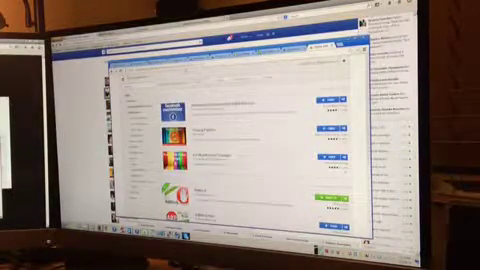
Switch from the AdBlock Web Store results back to the Facebook tab
{"action": "key", "text": "ctrl+Tab"}
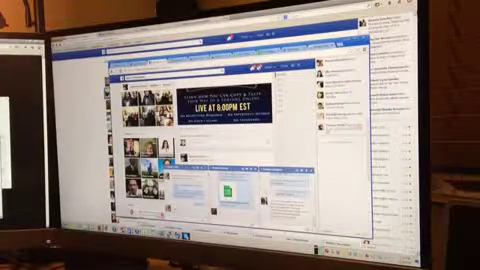